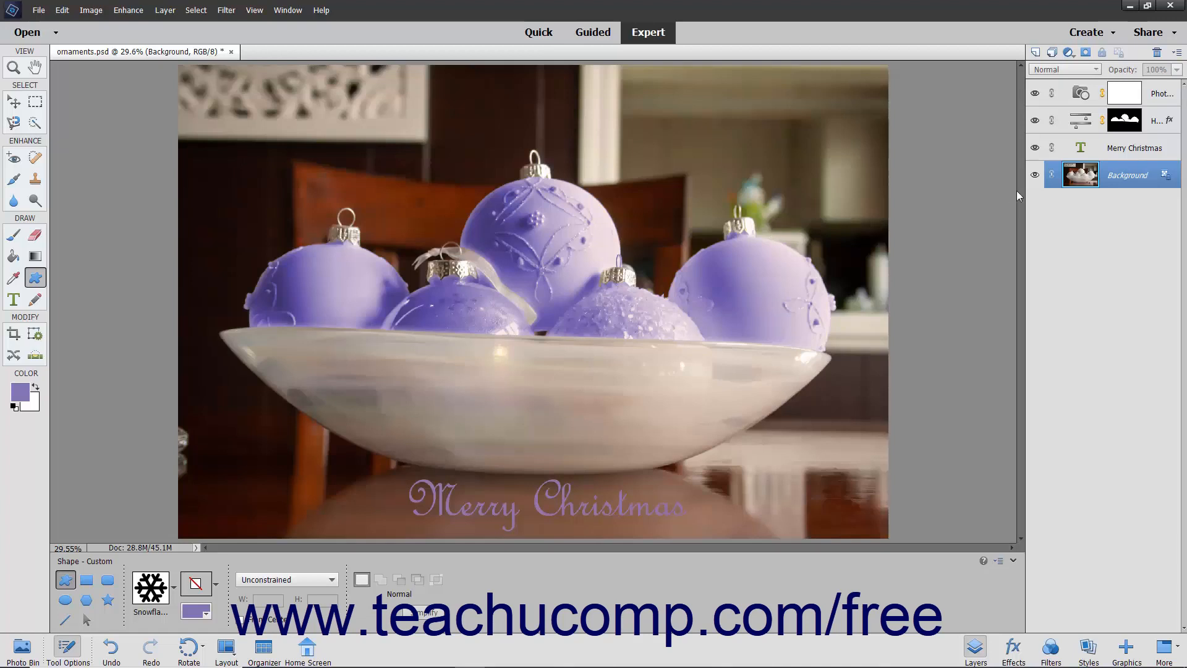
Draw purple snowflake custom shapes on both sides of the Merry Christmas text, adding the second one to the first one's shape layer
{"action": "left_click", "coordinate": [1120, 182]}
{"action": "left_click", "coordinate": [35, 278]}
{"action": "left_click_drag", "start_coordinate": [351, 480], "coordinate": [397, 520]}
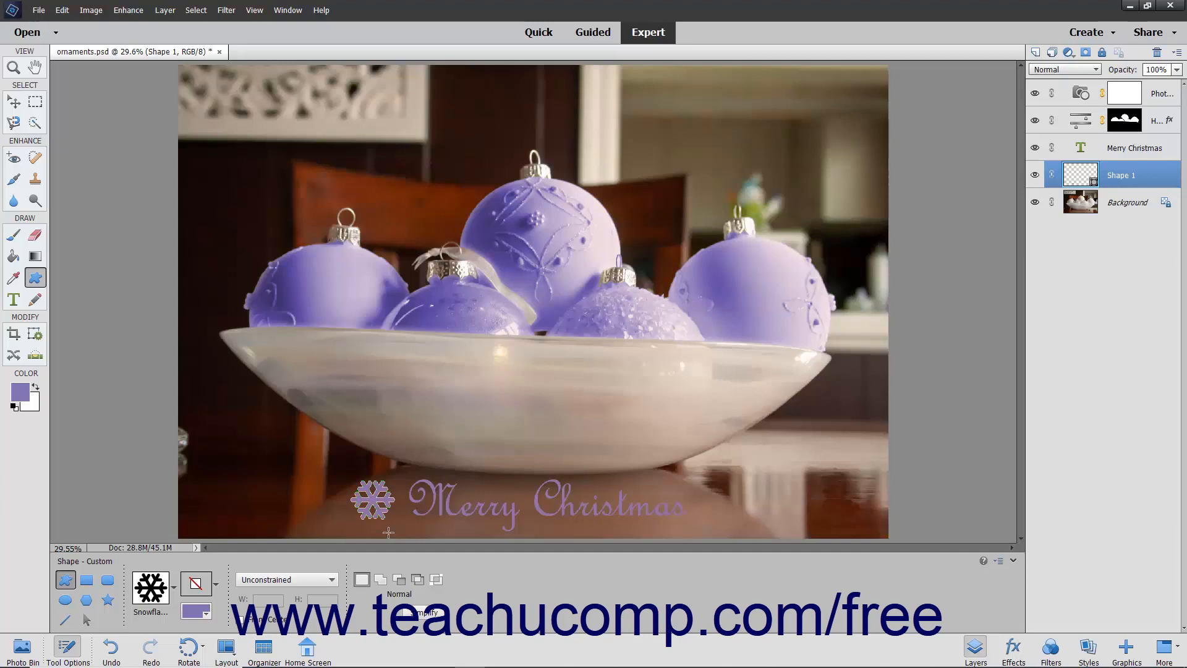
{"action": "left_click", "coordinate": [381, 579]}
{"action": "left_click_drag", "start_coordinate": [699, 485], "coordinate": [744, 523]}
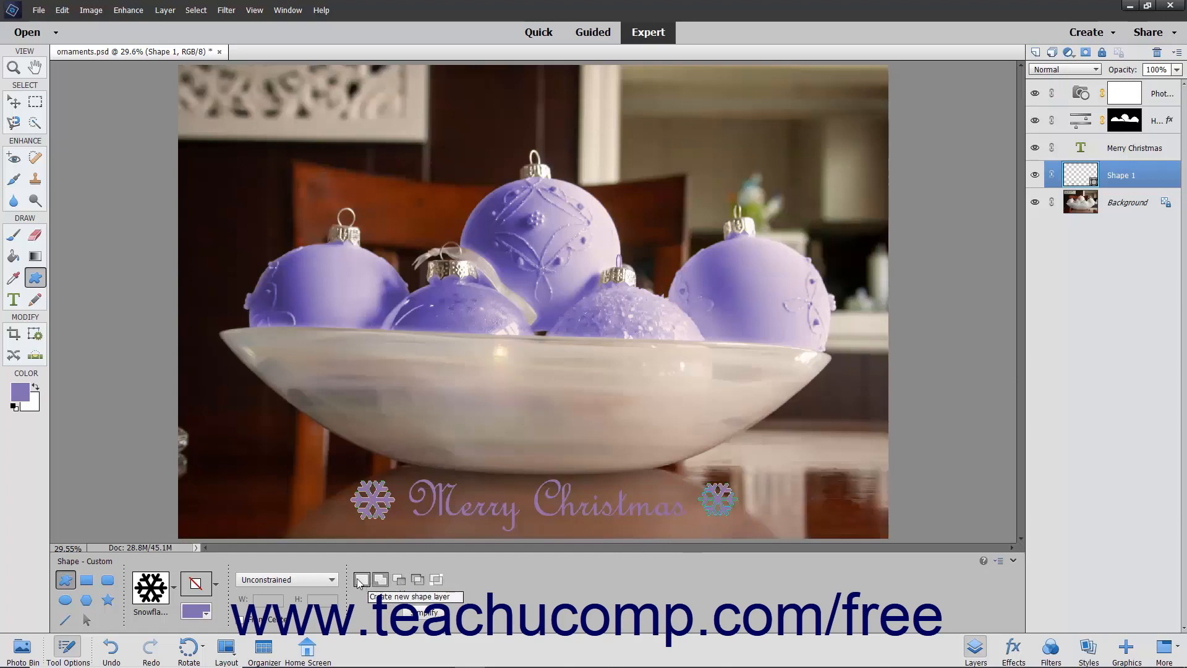
Switch to the Rectangle shape tool and set it to create a new shape layer
{"action": "left_click", "coordinate": [34, 280]}
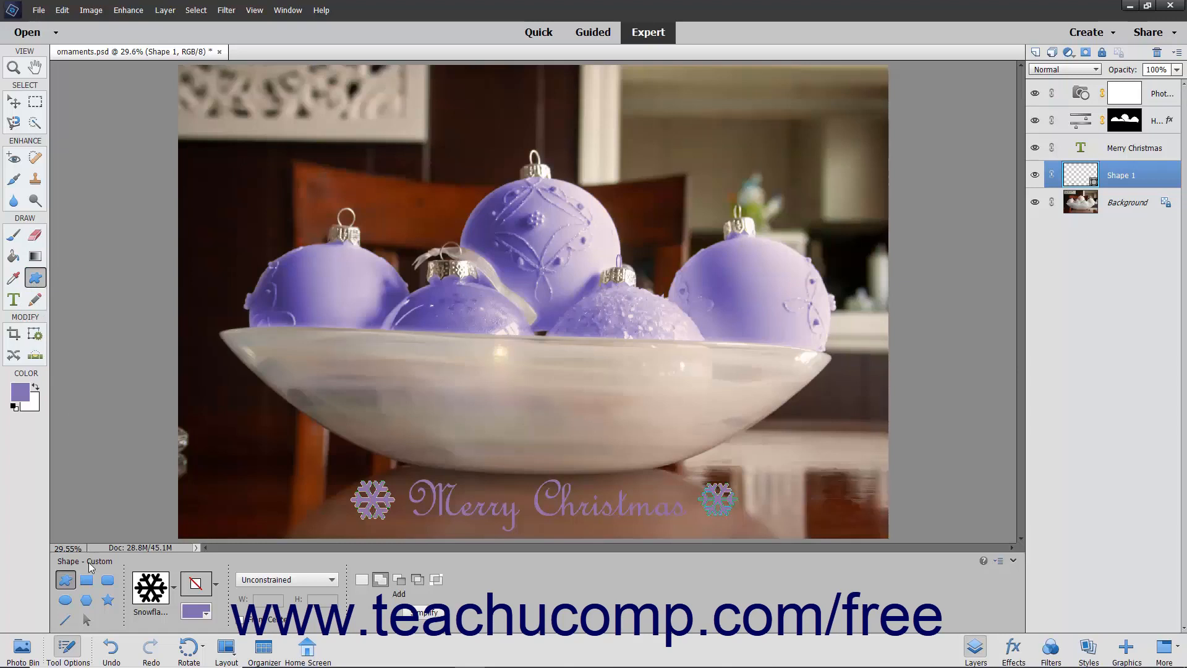
{"action": "left_click", "coordinate": [86, 581]}
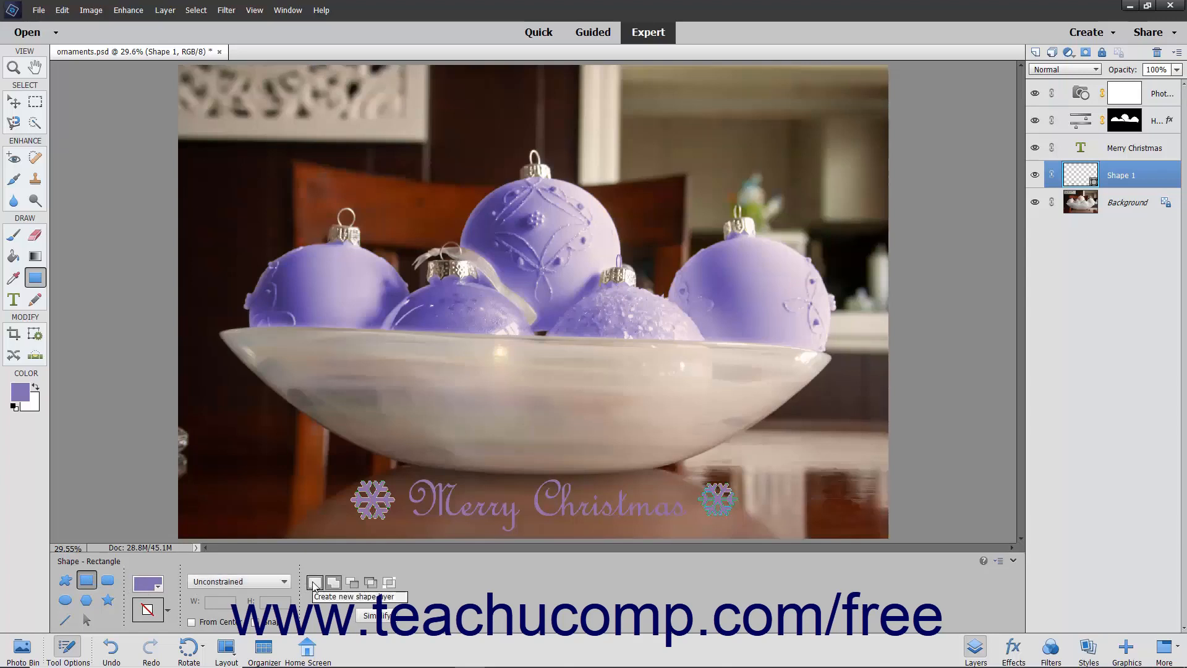
{"action": "left_click", "coordinate": [314, 583]}
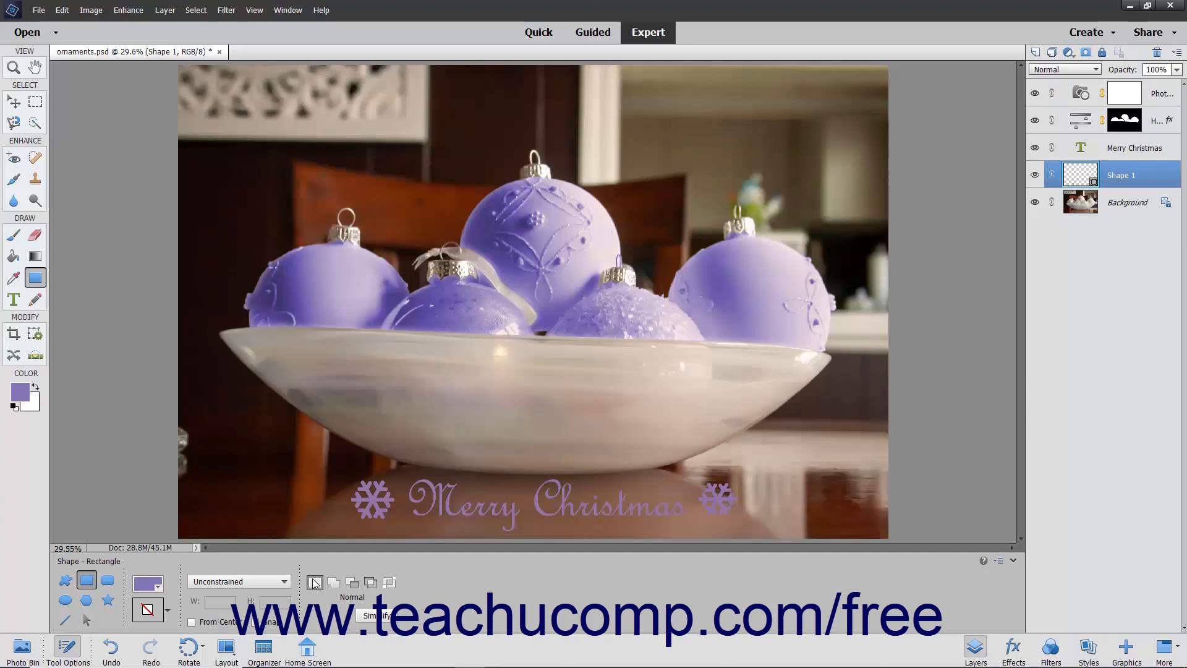
Create a blank 7 by 5 inch RGB document at 300 pixels/inch with a white background
{"action": "left_click", "coordinate": [39, 10]}
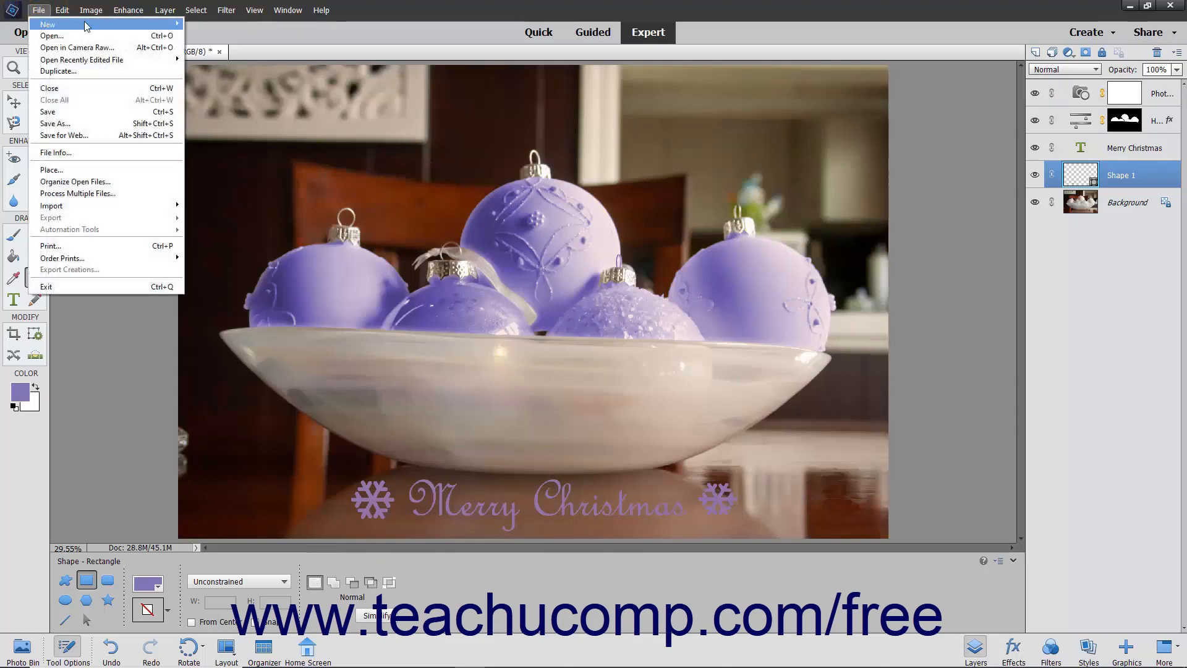
{"action": "mouse_move", "coordinate": [93, 23]}
{"action": "left_click", "coordinate": [193, 24]}
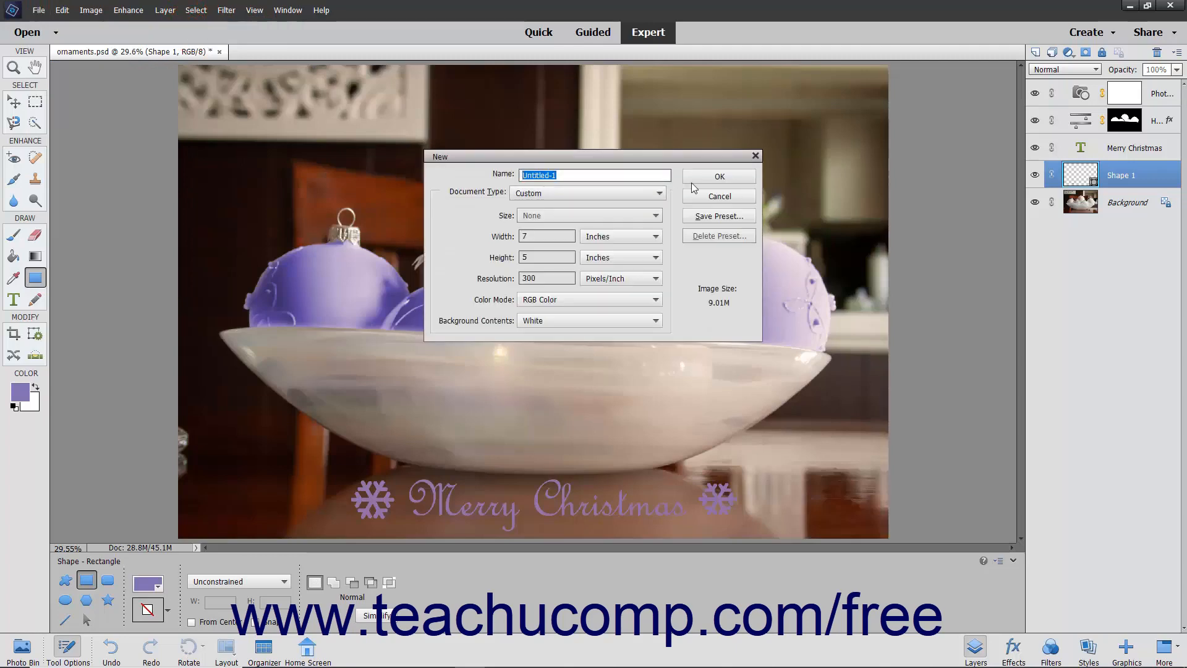
{"action": "left_click", "coordinate": [697, 177]}
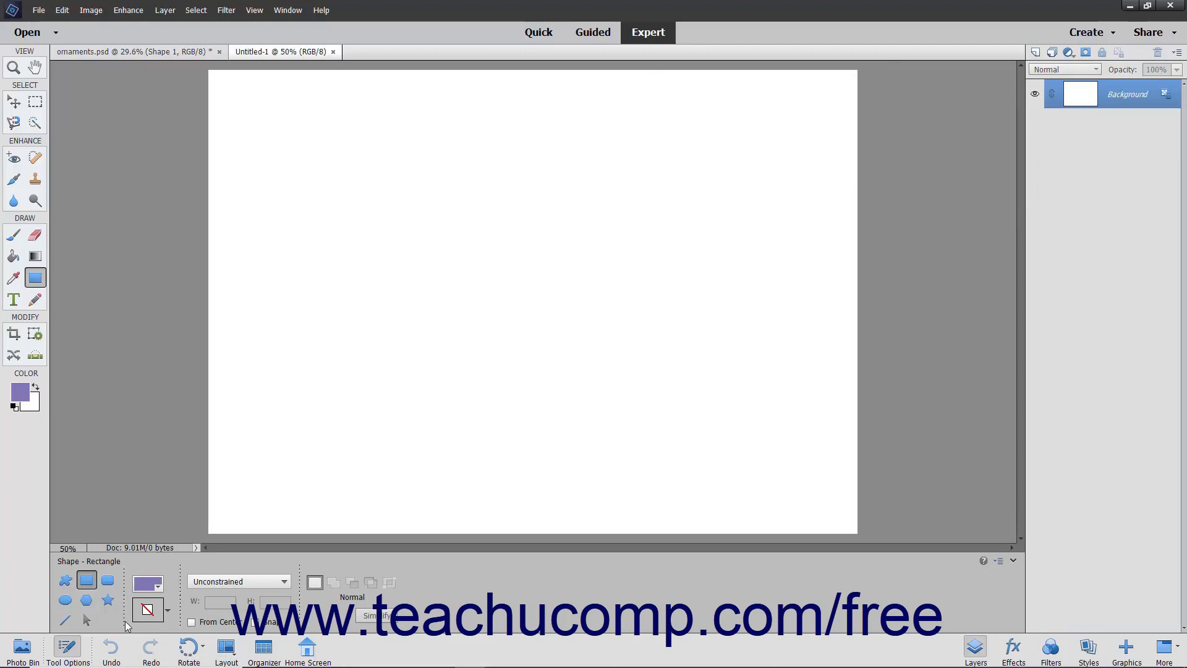
Check the Rounded Rectangle tool's radius option, return to the Custom Shape tool and look through the Nature shapes
{"action": "left_click", "coordinate": [109, 581]}
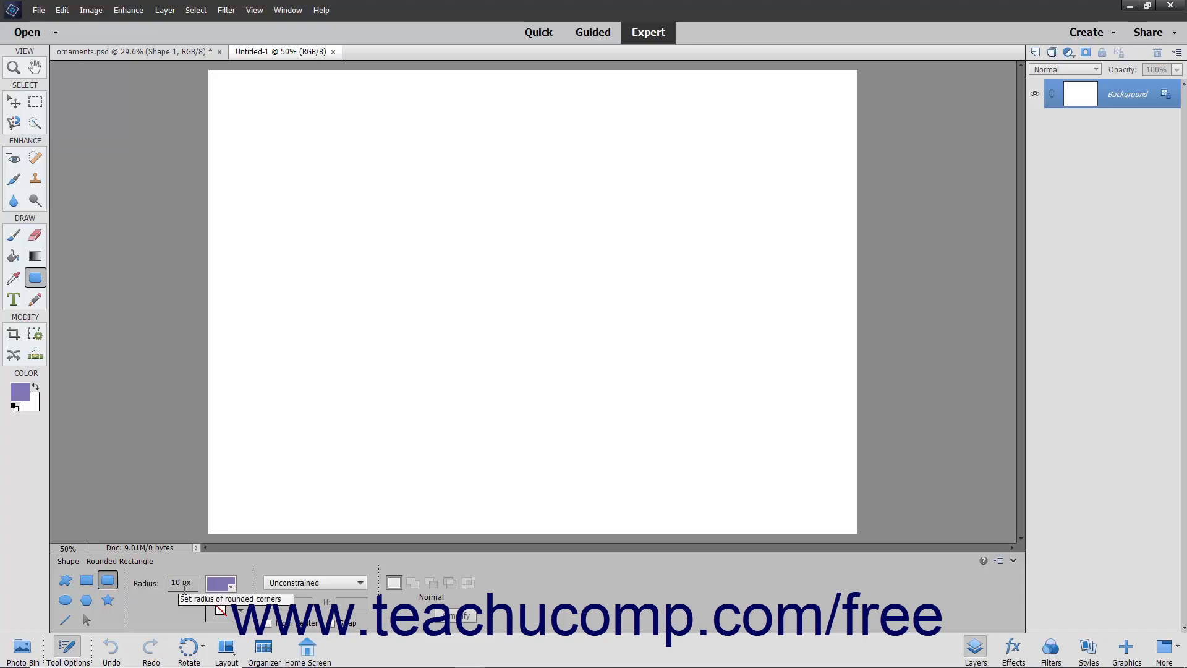
{"action": "left_click", "coordinate": [64, 582]}
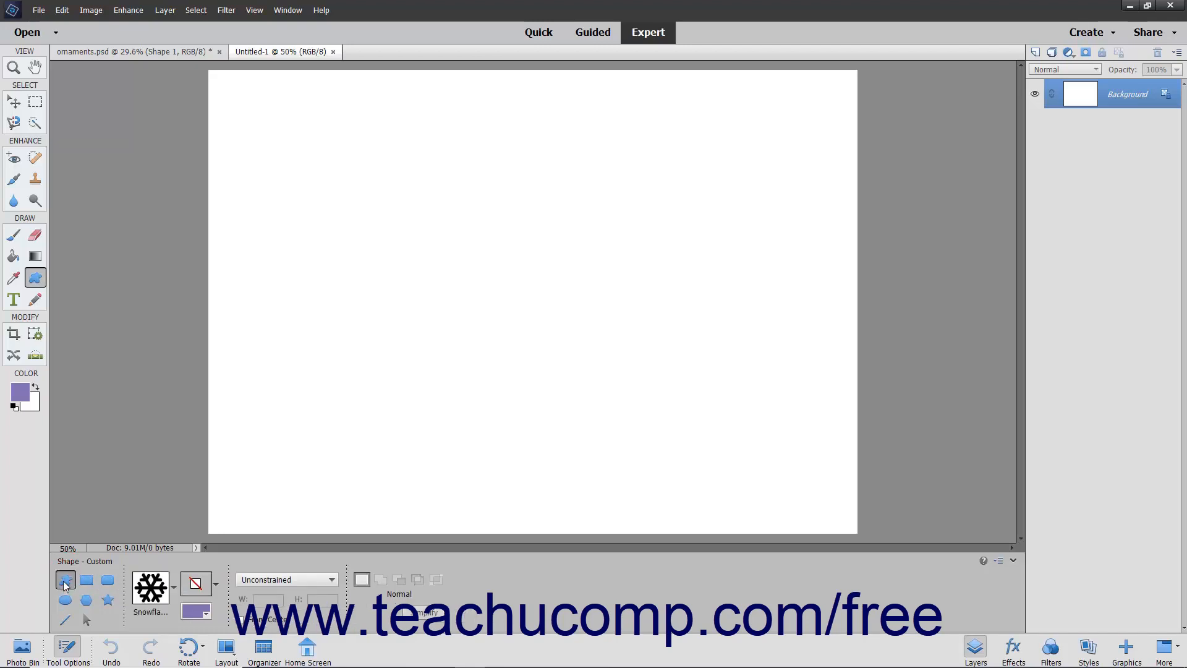
{"action": "left_click", "coordinate": [174, 587]}
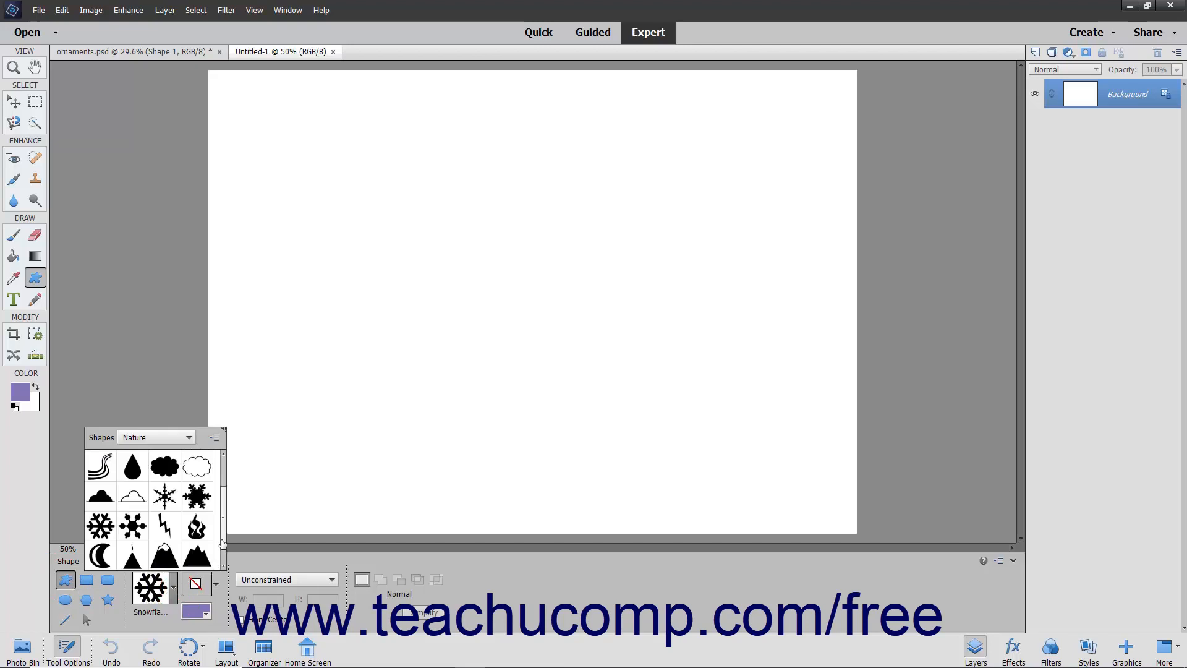
{"action": "left_click", "coordinate": [190, 437]}
{"action": "left_click", "coordinate": [189, 437]}
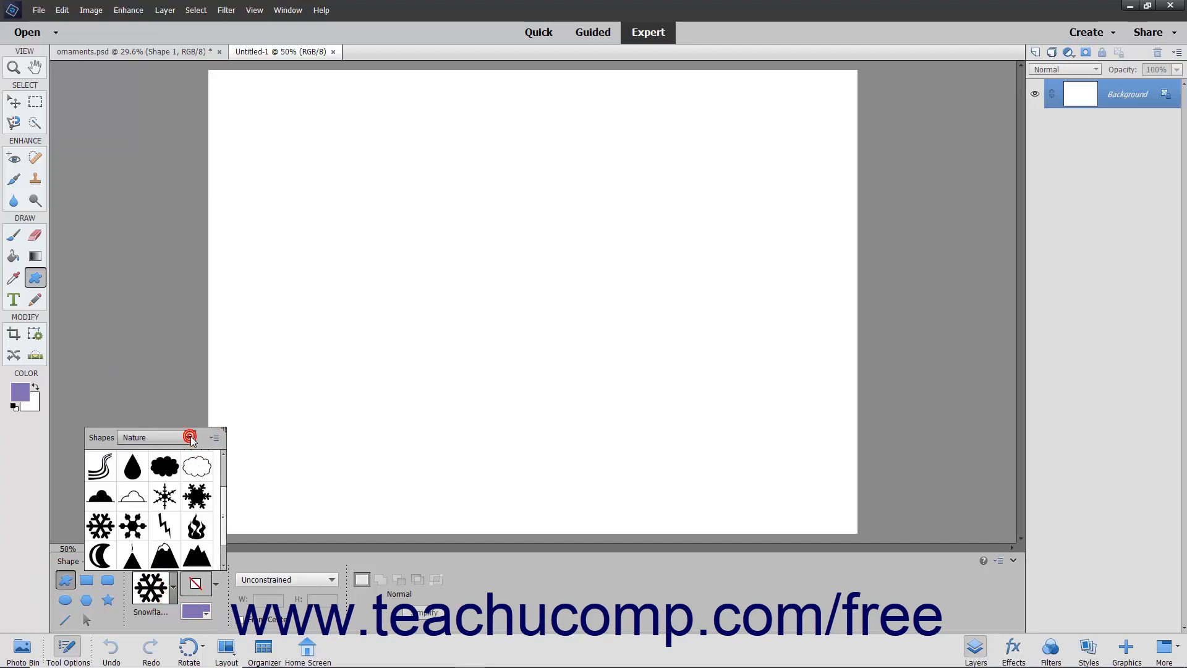
{"action": "left_click", "coordinate": [175, 582]}
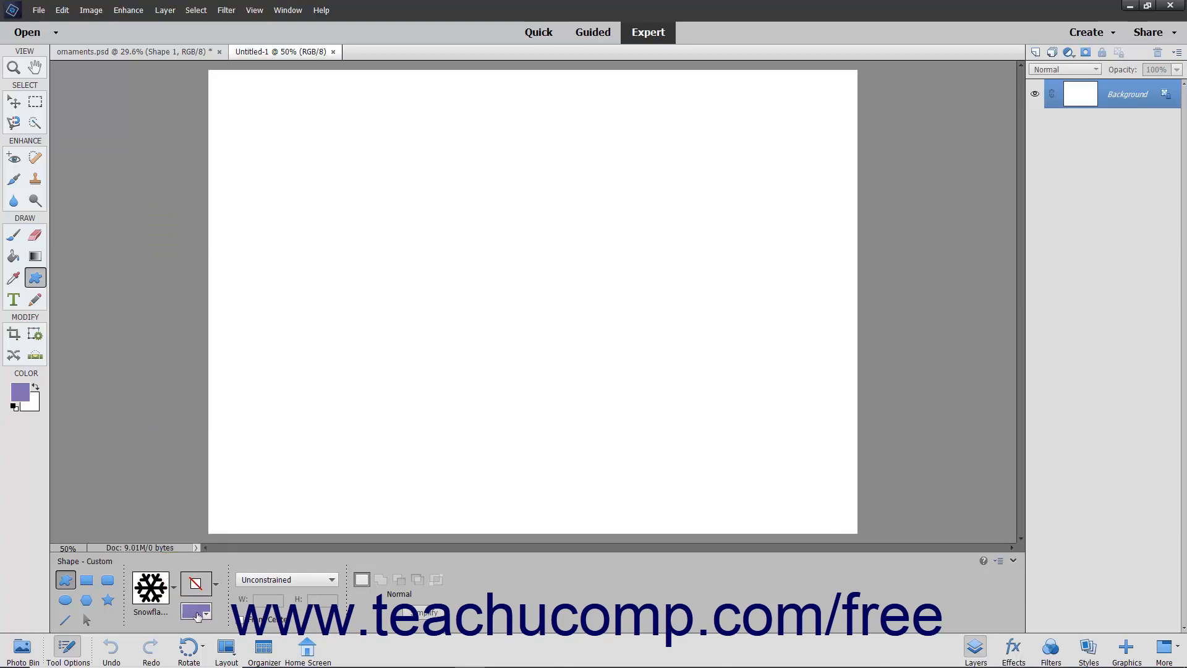
Examine the colour swatches and the Wow Plastic styles available for the custom shape
{"action": "left_click", "coordinate": [197, 613]}
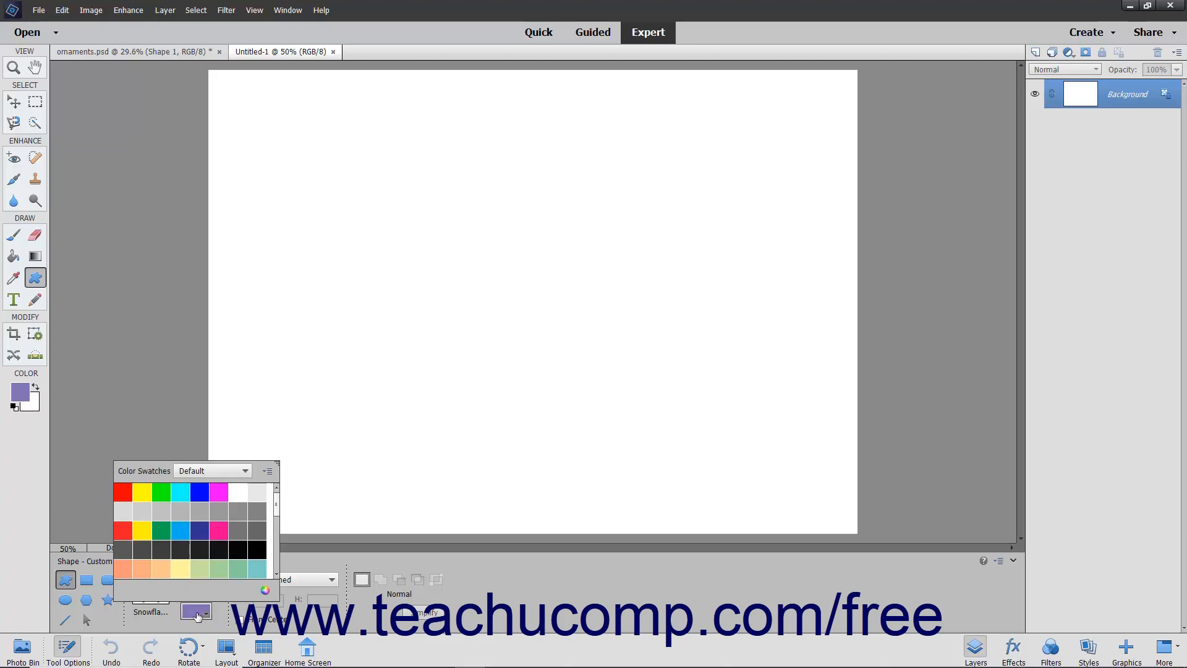
{"action": "left_click", "coordinate": [196, 612]}
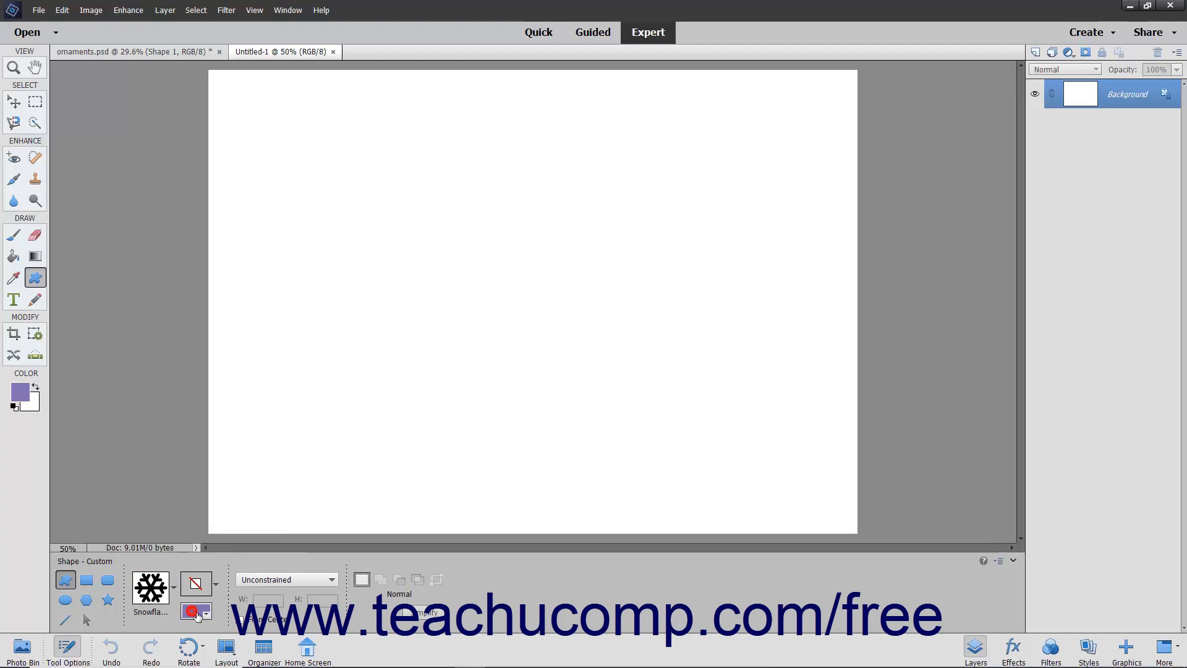
{"action": "left_click", "coordinate": [215, 584]}
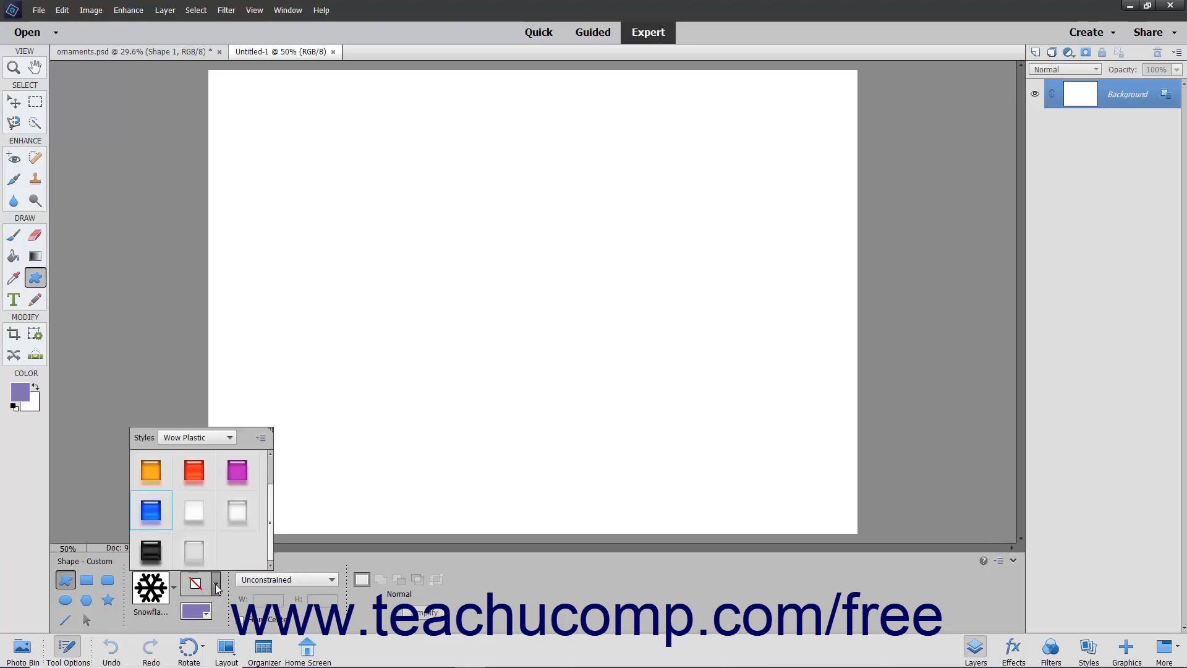
{"action": "left_click", "coordinate": [216, 583]}
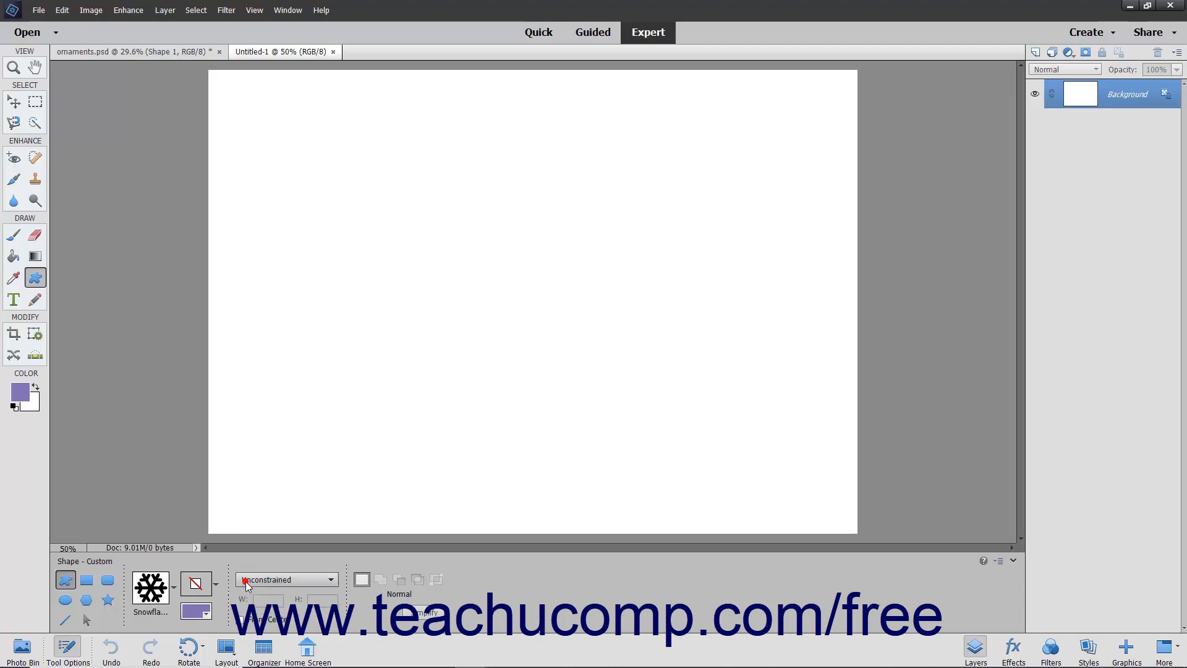
Keep the shape size Unconstrained and draw a large purple snowflake in the canvas's upper-left corner
{"action": "left_click", "coordinate": [246, 581]}
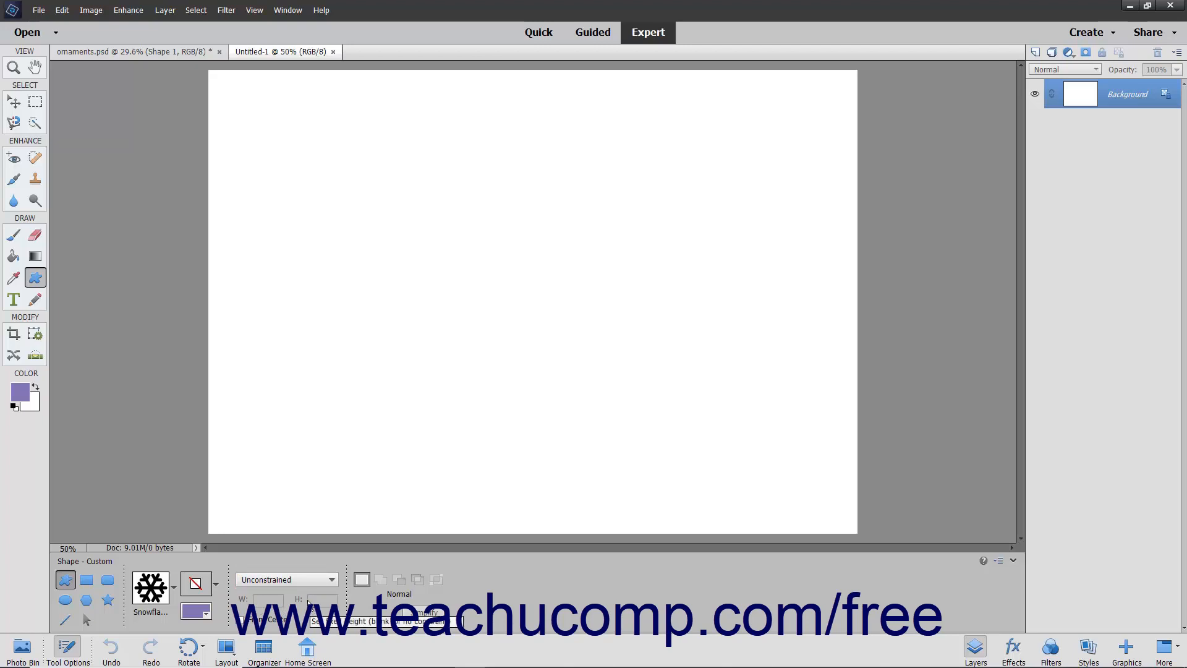
{"action": "left_click", "coordinate": [285, 582]}
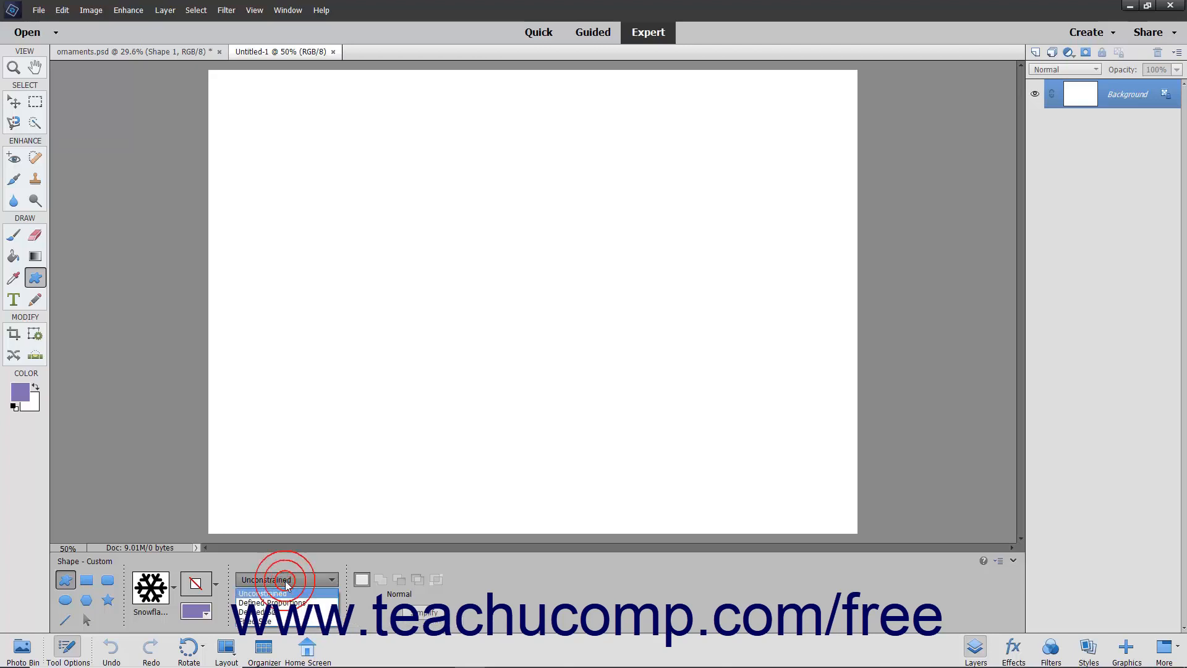
{"action": "left_click", "coordinate": [284, 581]}
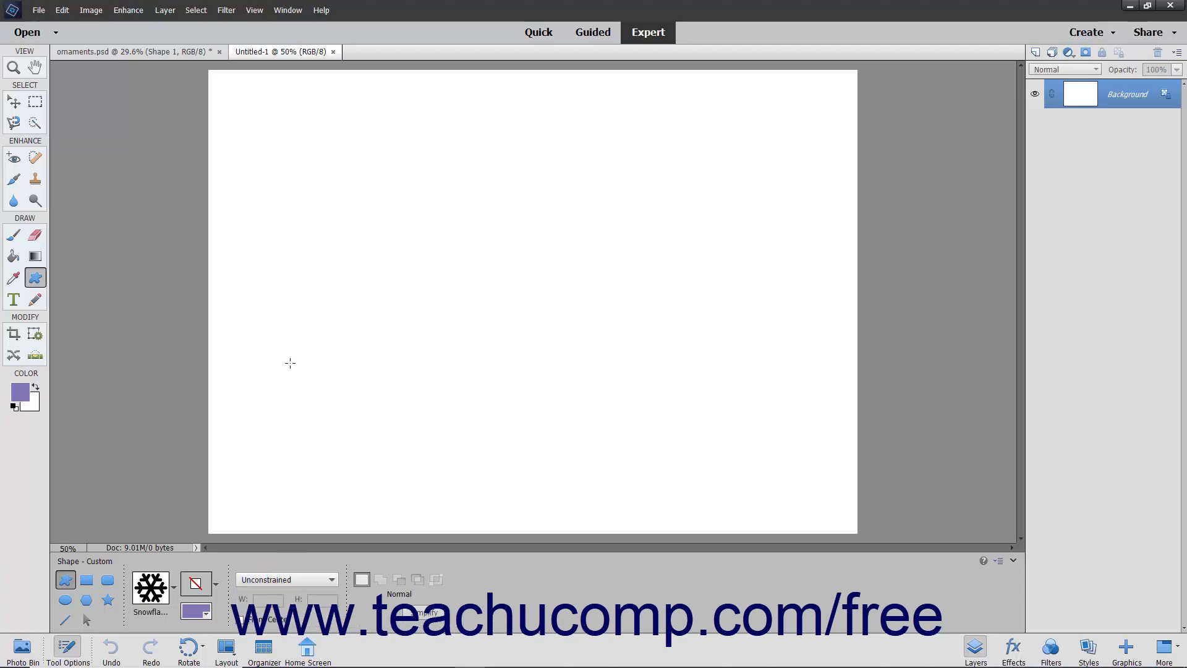
{"action": "left_click_drag", "start_coordinate": [241, 104], "coordinate": [364, 221]}
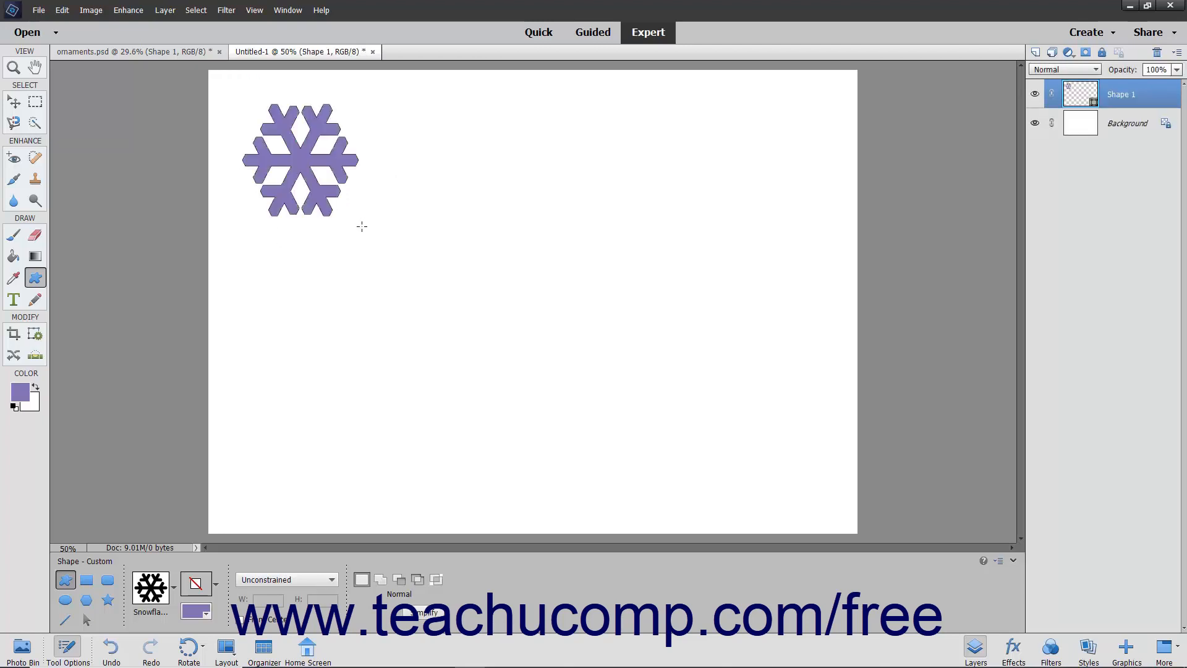
Set the shape to a Fixed Size of 100 px by 100 px and place a small snowflake below the large one
{"action": "left_click", "coordinate": [282, 587]}
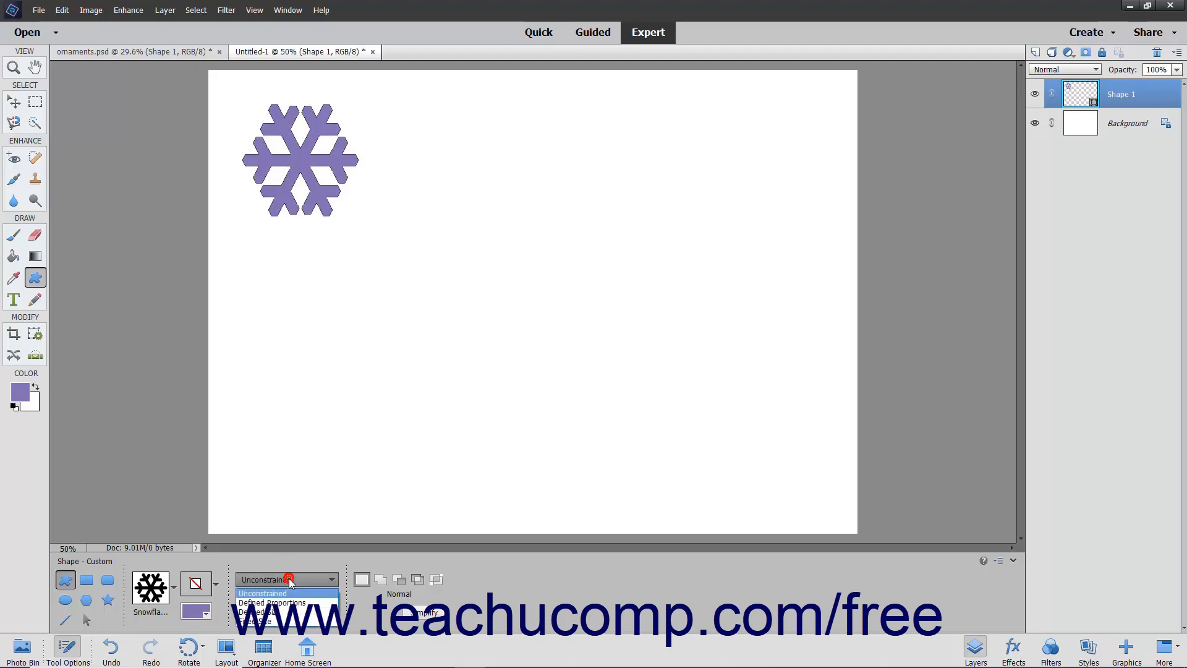
{"action": "left_click", "coordinate": [276, 618]}
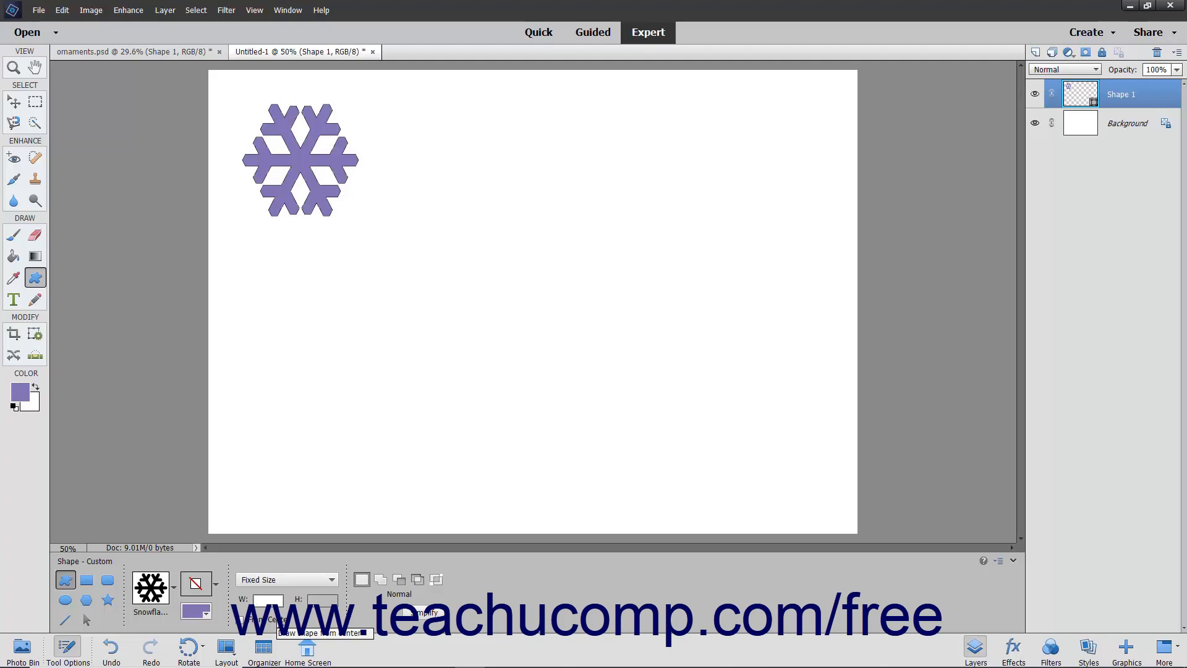
{"action": "type", "text": "100"}
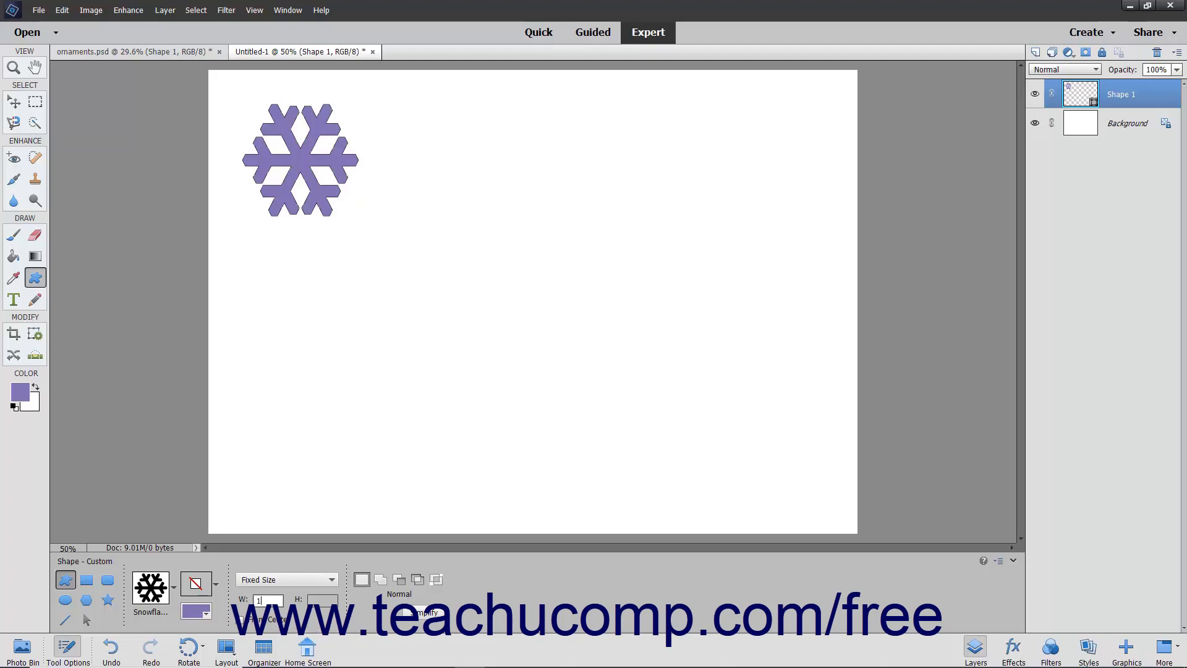
{"action": "key", "text": "Tab"}
{"action": "left_click", "coordinate": [358, 370]}
Set the shape size back to Unconstrained and add a second large snowflake beside the first on the Shape 1 layer
{"action": "left_click", "coordinate": [276, 579]}
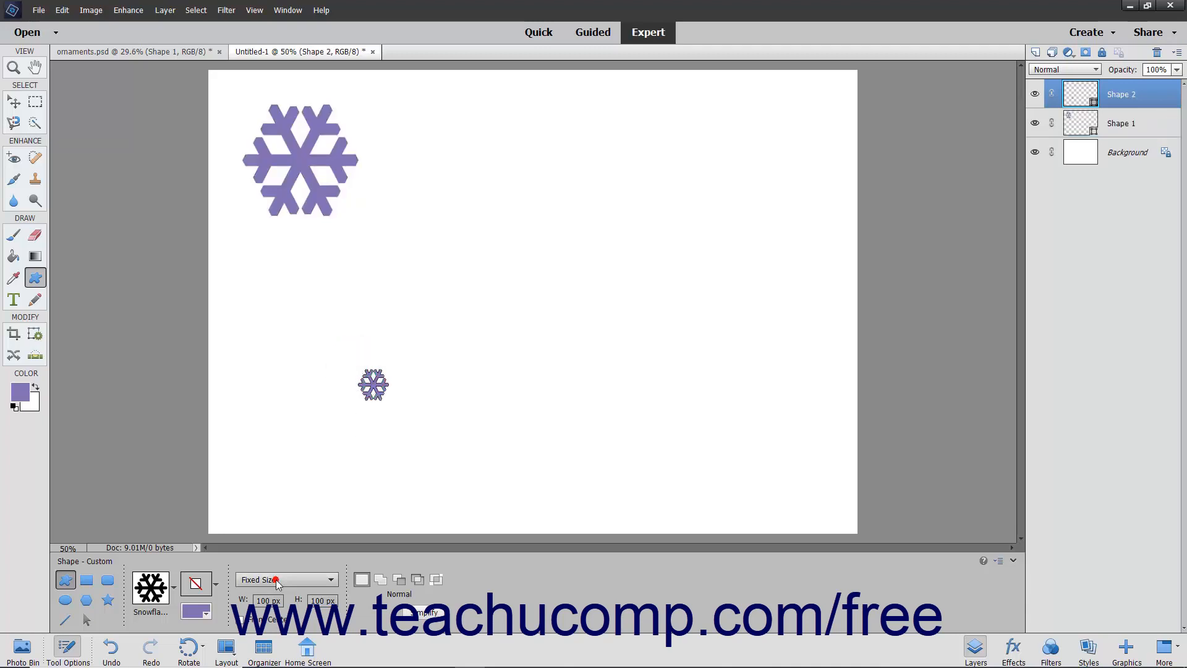
{"action": "left_click", "coordinate": [275, 592]}
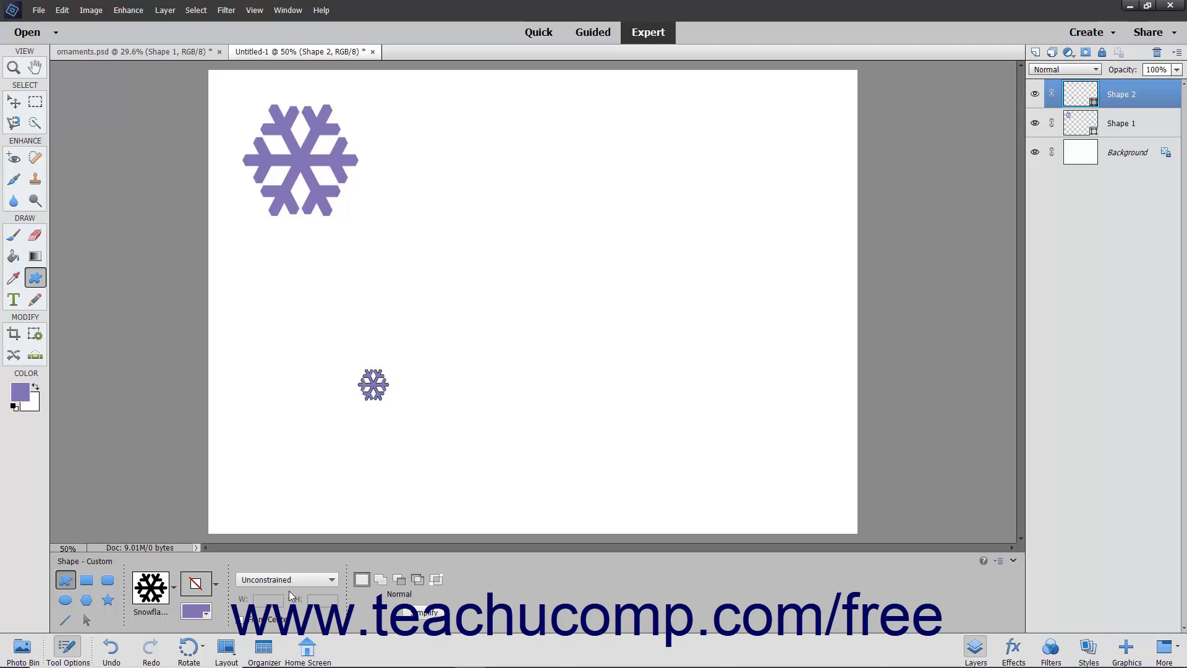
{"action": "left_click", "coordinate": [1128, 127]}
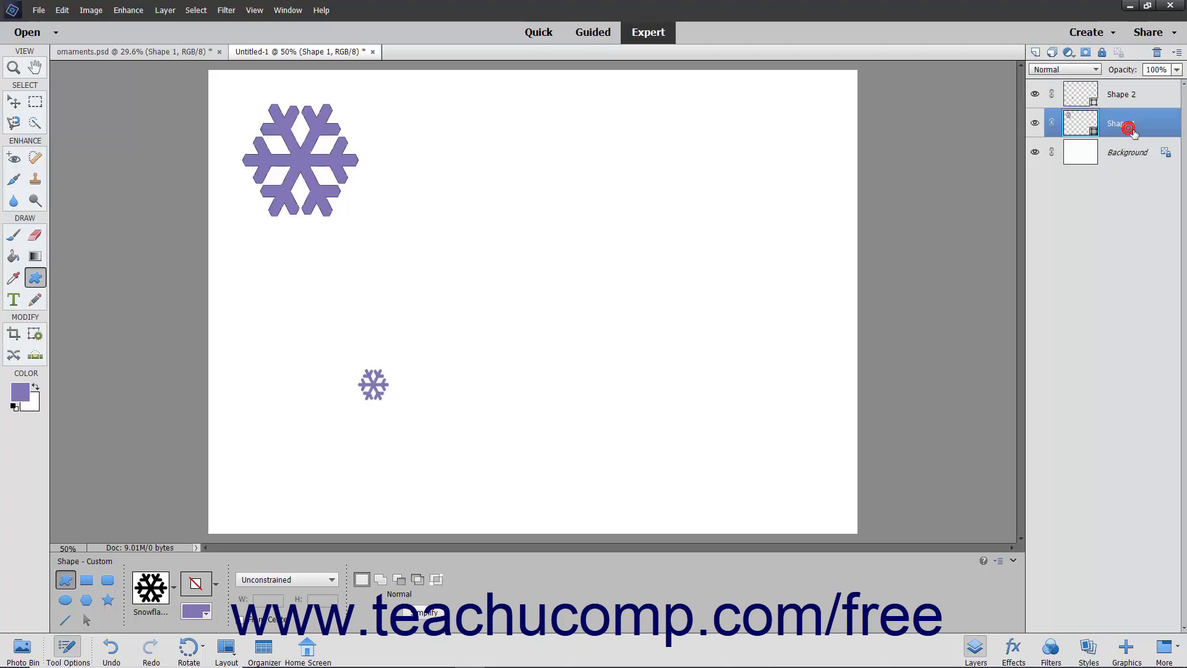
{"action": "left_click", "coordinate": [380, 586]}
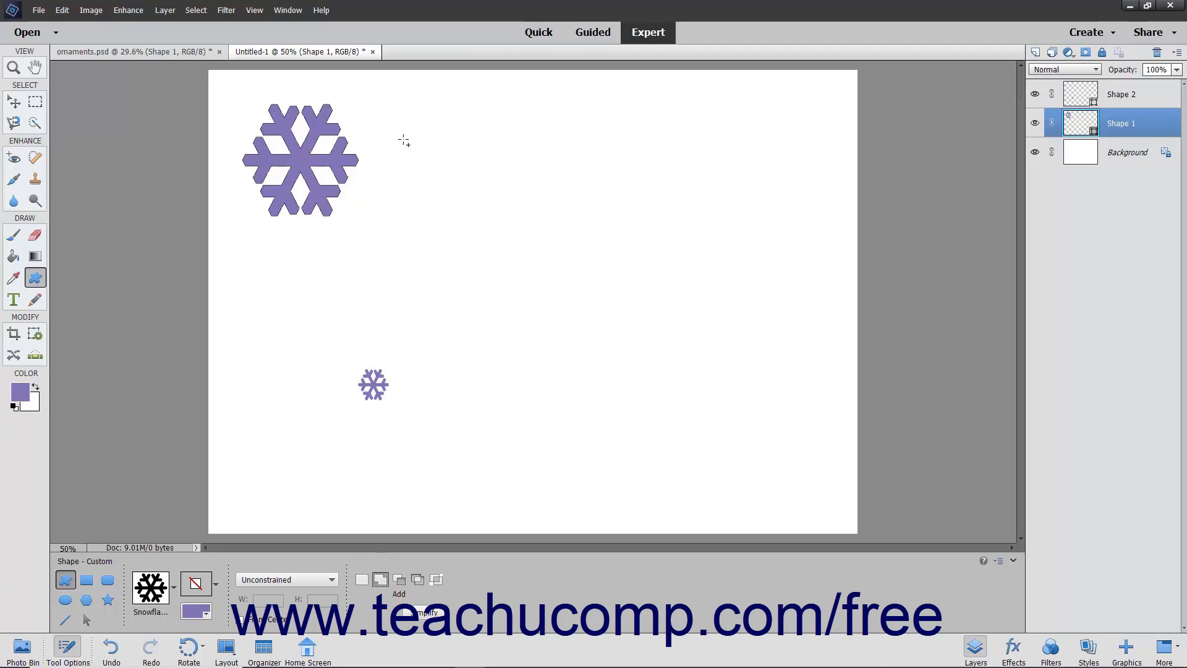
{"action": "left_click_drag", "start_coordinate": [387, 106], "coordinate": [518, 222]}
{"action": "left_click_drag", "start_coordinate": [518, 221], "coordinate": [517, 220]}
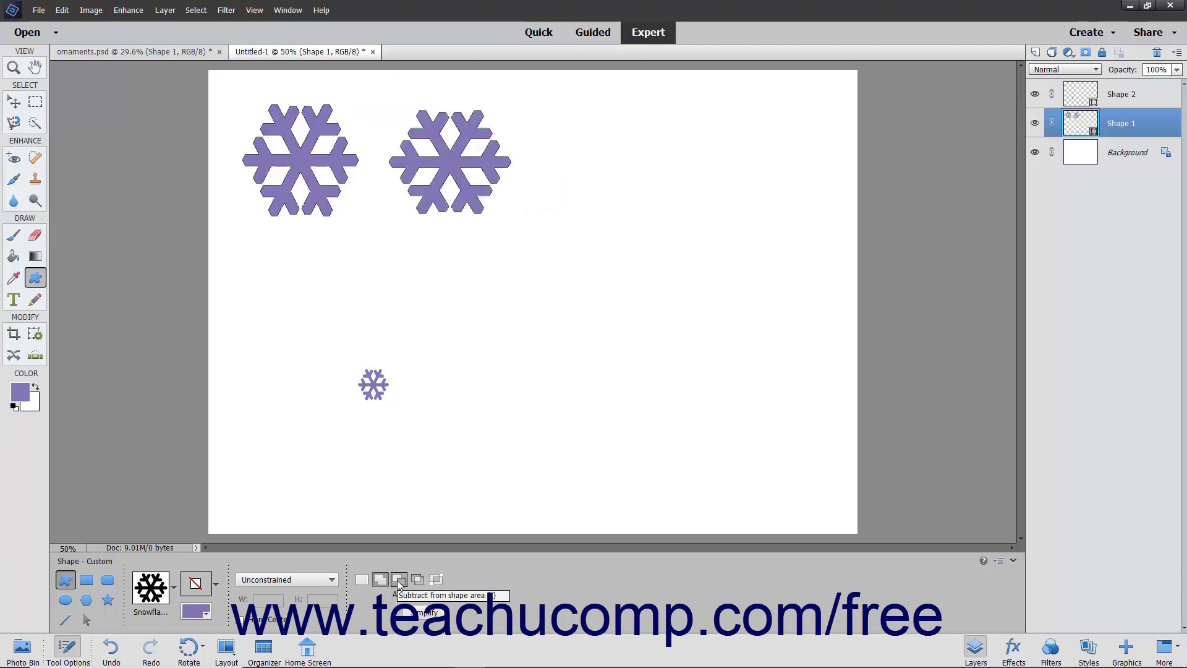
Try the Subtract mode, switch back to Add and draw a narrower snowflake below the two large ones on Shape 1
{"action": "left_click", "coordinate": [399, 581]}
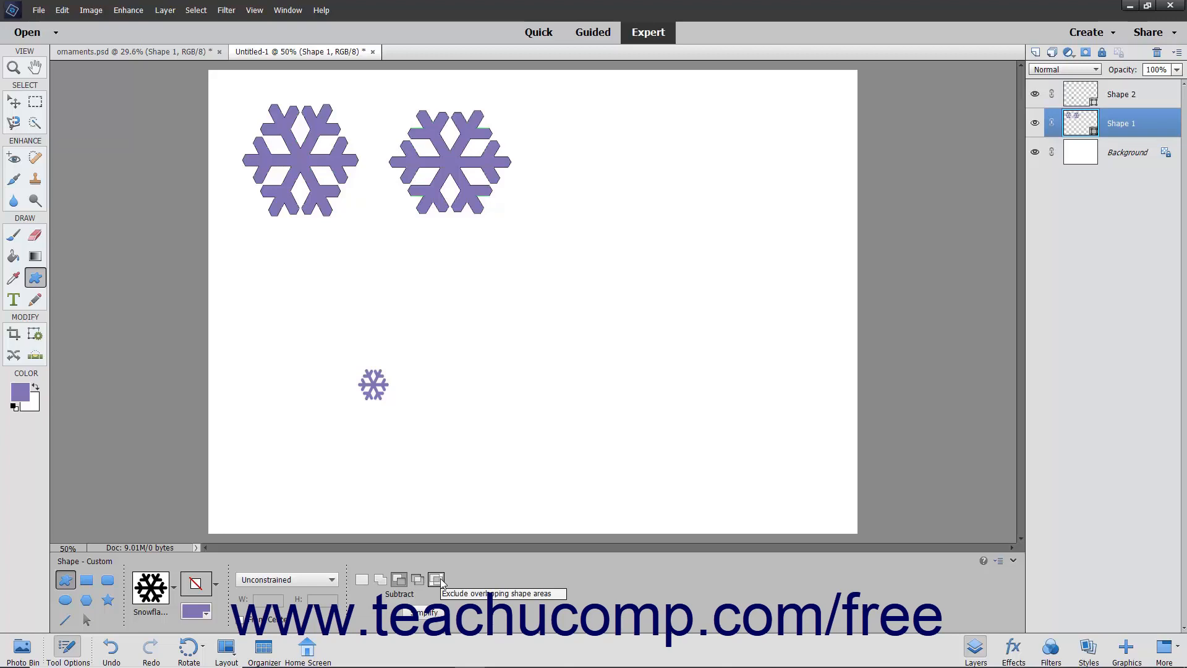
{"action": "left_click", "coordinate": [382, 579]}
{"action": "left_click_drag", "start_coordinate": [340, 241], "coordinate": [430, 351]}
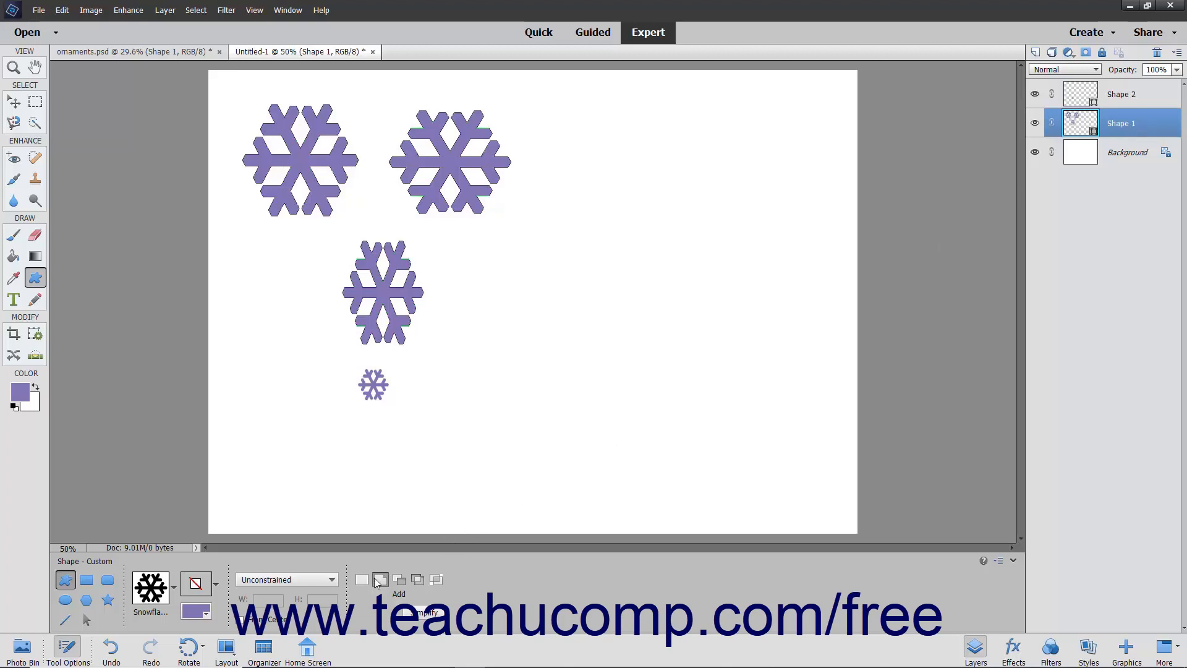
Simplify the Shape 1 layer and paint a translucent purple Brush stroke across the upper-left snowflake
{"action": "left_click", "coordinate": [431, 623]}
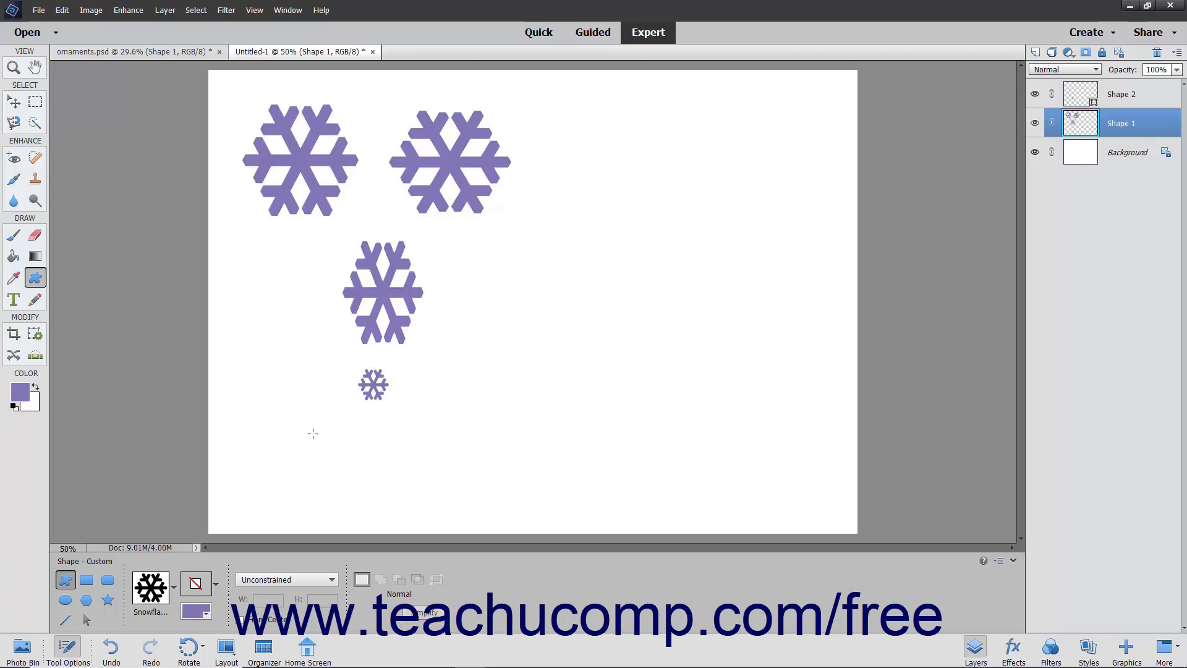
{"action": "left_click", "coordinate": [15, 237]}
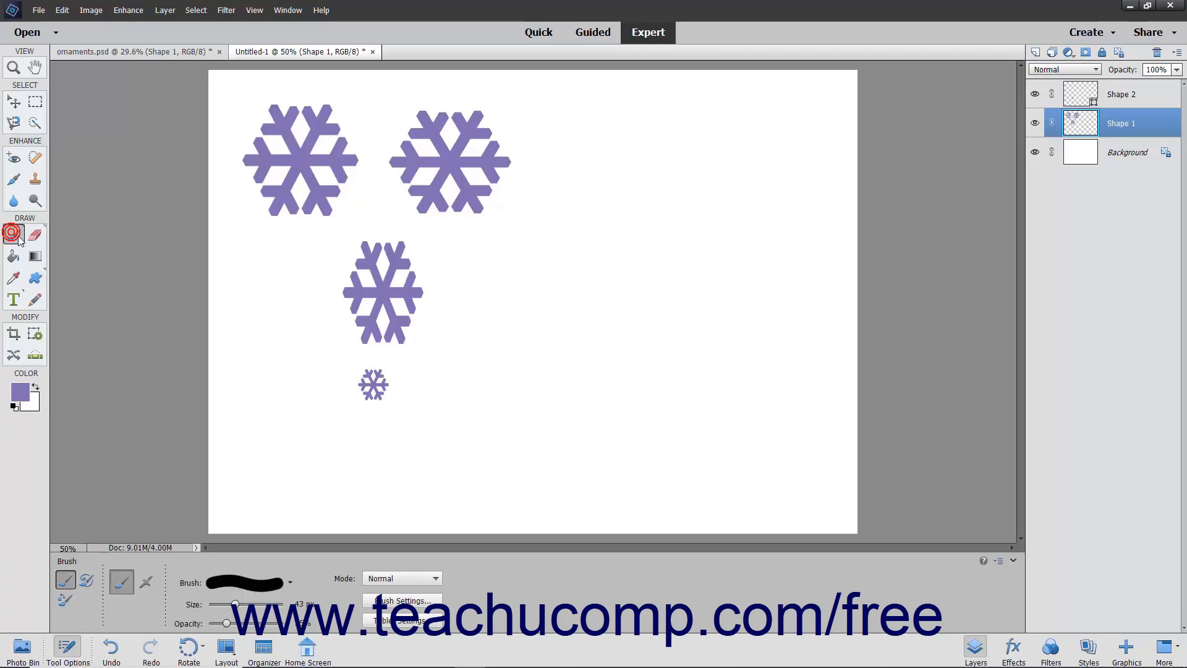
{"action": "mouse_move", "coordinate": [267, 170]}
{"action": "left_mouse_down"}
{"action": "mouse_move", "coordinate": [298, 154]}
{"action": "mouse_move", "coordinate": [282, 144]}
{"action": "mouse_move", "coordinate": [300, 148]}
{"action": "mouse_move", "coordinate": [281, 139]}
{"action": "mouse_move", "coordinate": [333, 153]}
{"action": "mouse_move", "coordinate": [288, 134]}
{"action": "mouse_move", "coordinate": [314, 161]}
{"action": "left_mouse_up"}
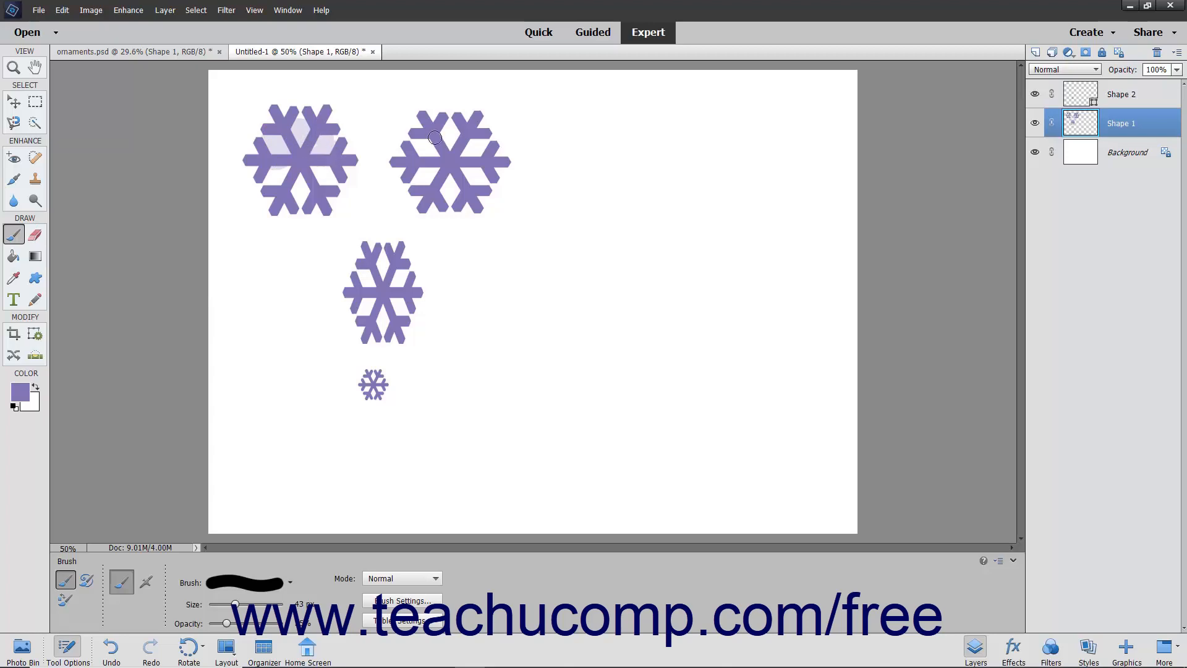